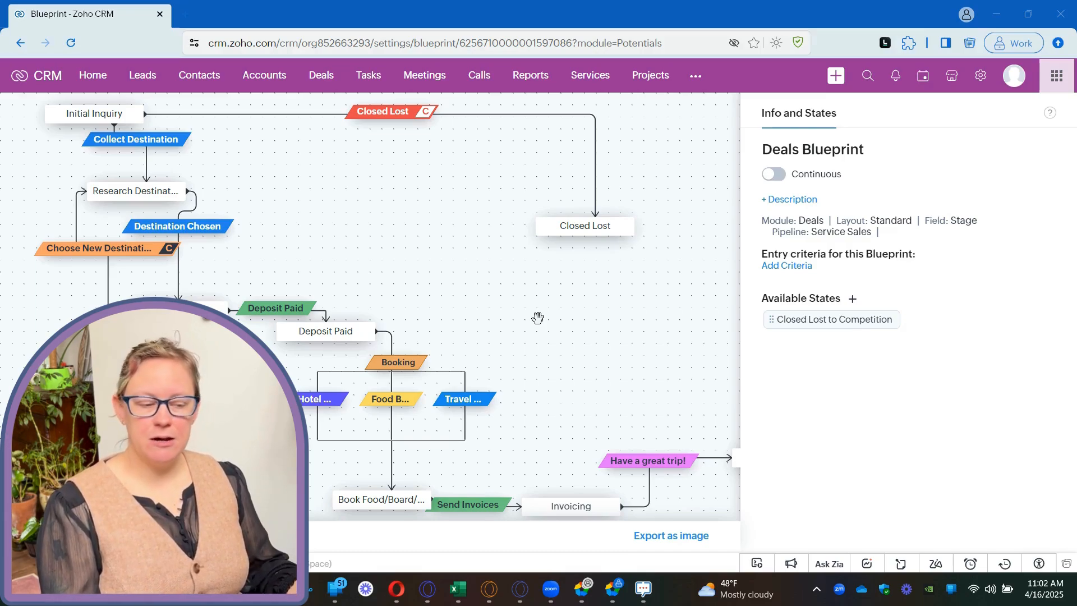
Examine which users and groups can be chosen as owners of the Collect Destination transition, leaving its owners as they are.
{"action": "left_click", "coordinate": [163, 145]}
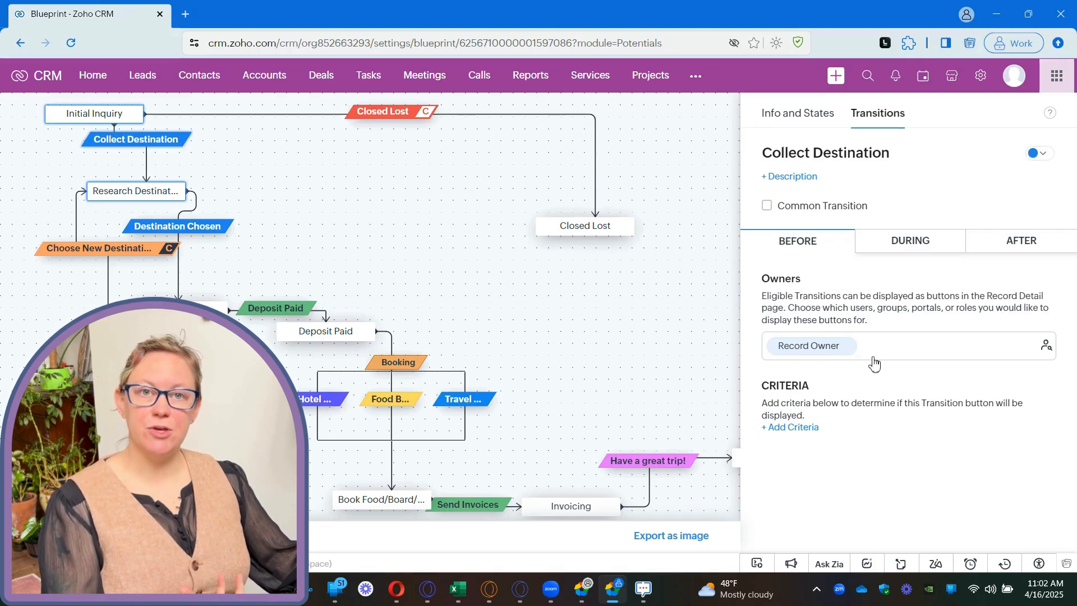
{"action": "left_click", "coordinate": [1045, 348]}
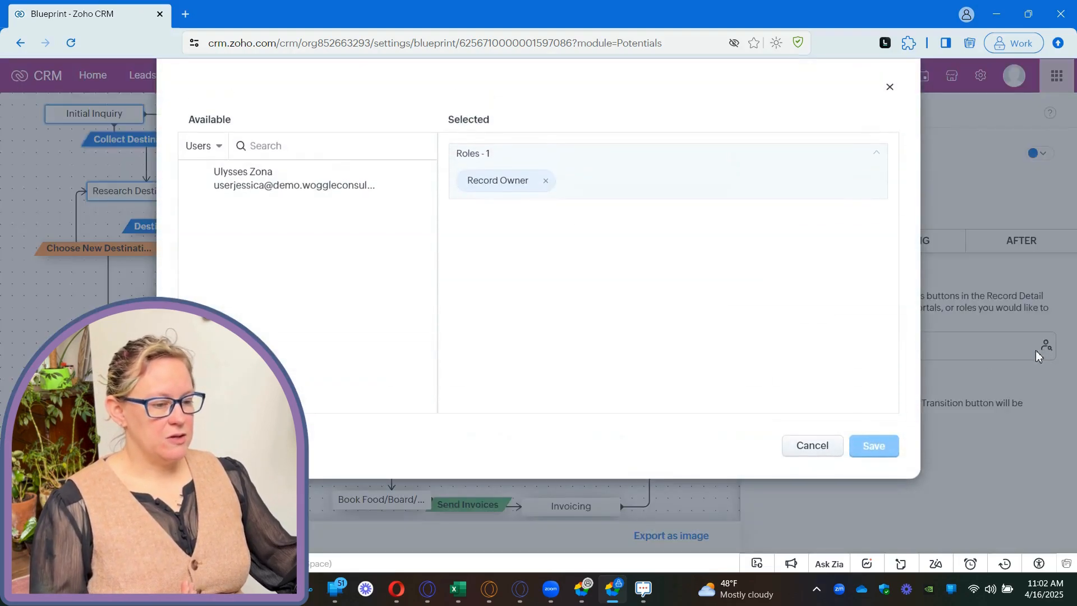
{"action": "left_click", "coordinate": [205, 146]}
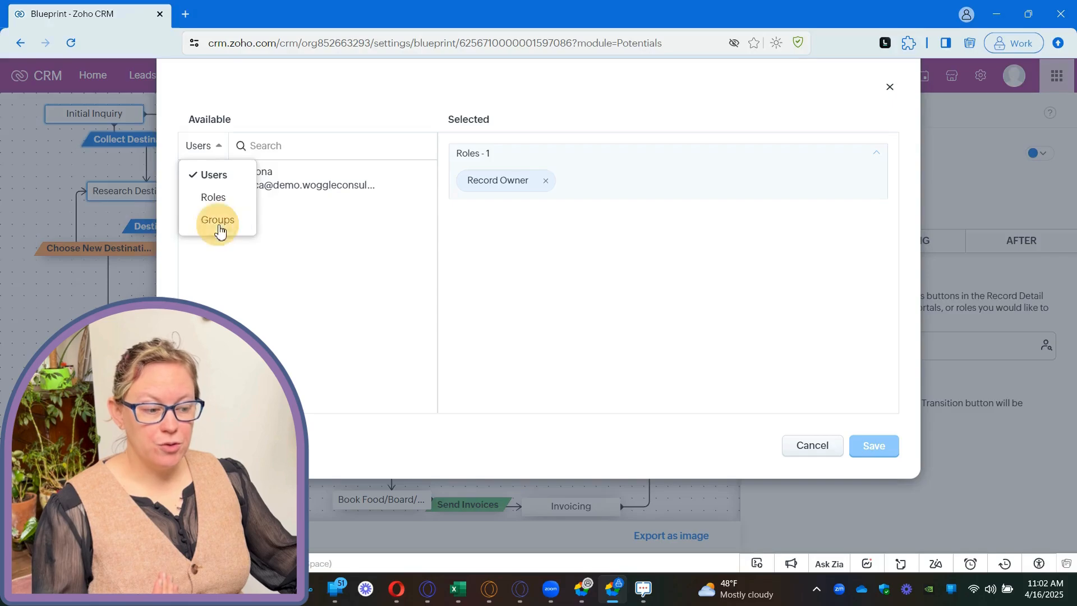
{"action": "left_click", "coordinate": [218, 220]}
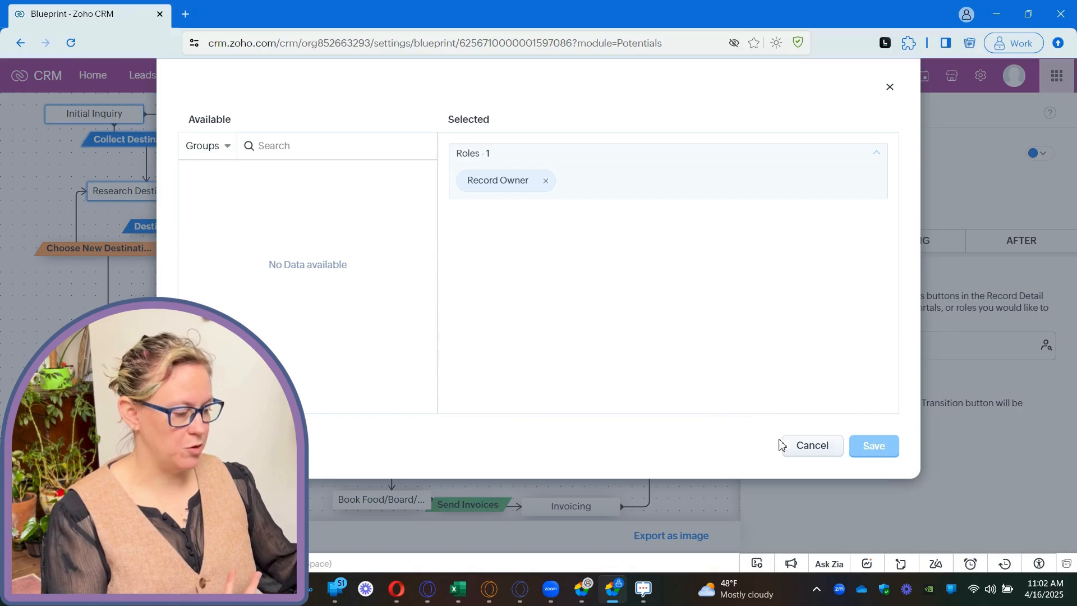
{"action": "left_click", "coordinate": [810, 448]}
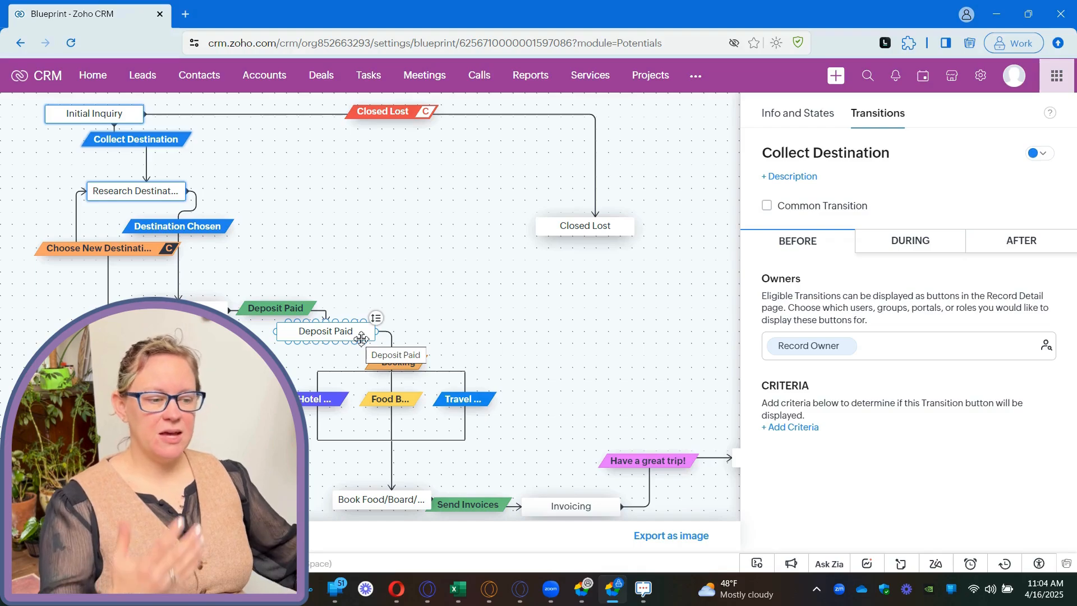
Add a criterion to the Destination Chosen transition requiring that Destination Requriements doesn't contain "international".
{"action": "left_click", "coordinate": [217, 235]}
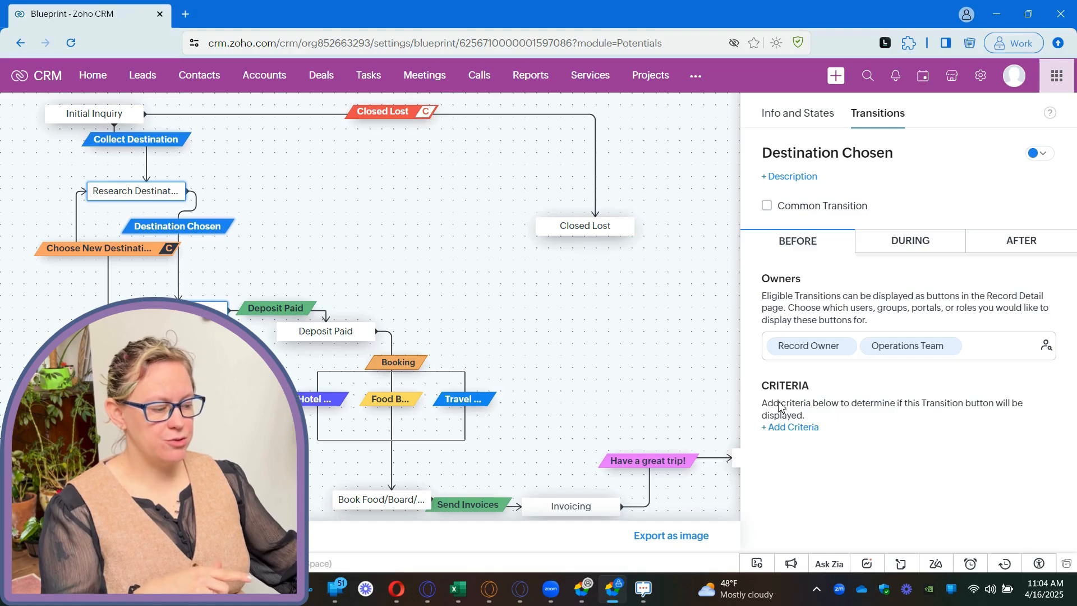
{"action": "left_click", "coordinate": [797, 428]}
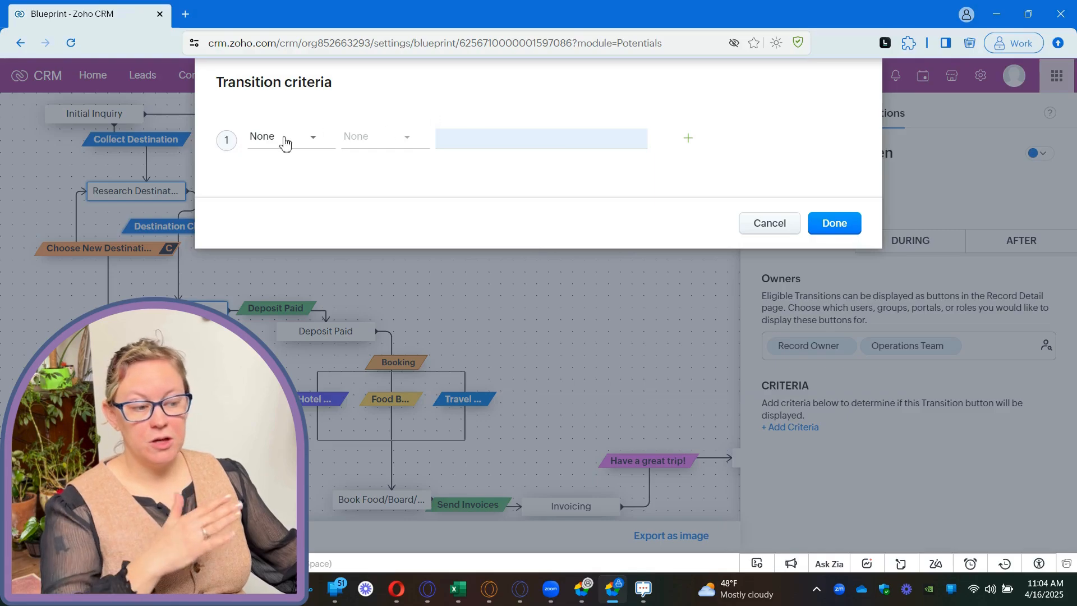
{"action": "left_click", "coordinate": [291, 139]}
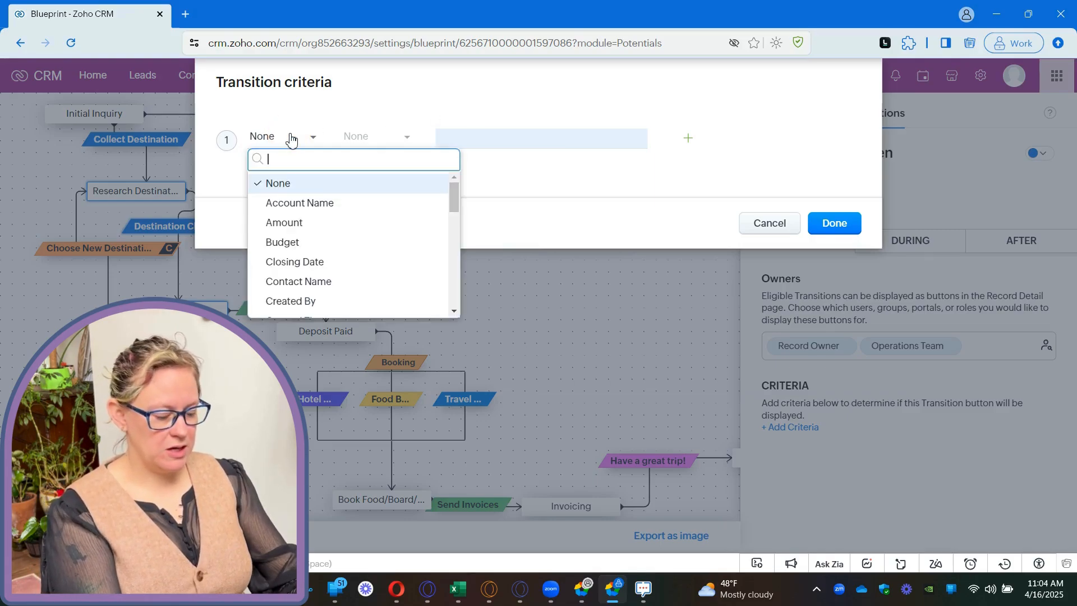
{"action": "type", "text": "des"}
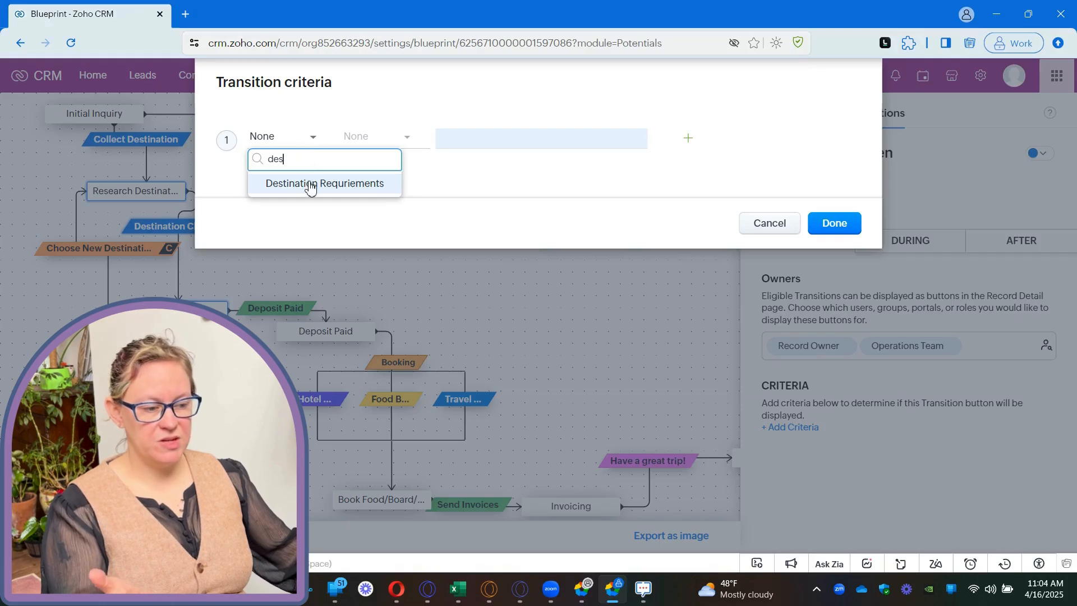
{"action": "left_click", "coordinate": [310, 184]}
{"action": "left_click", "coordinate": [384, 142]}
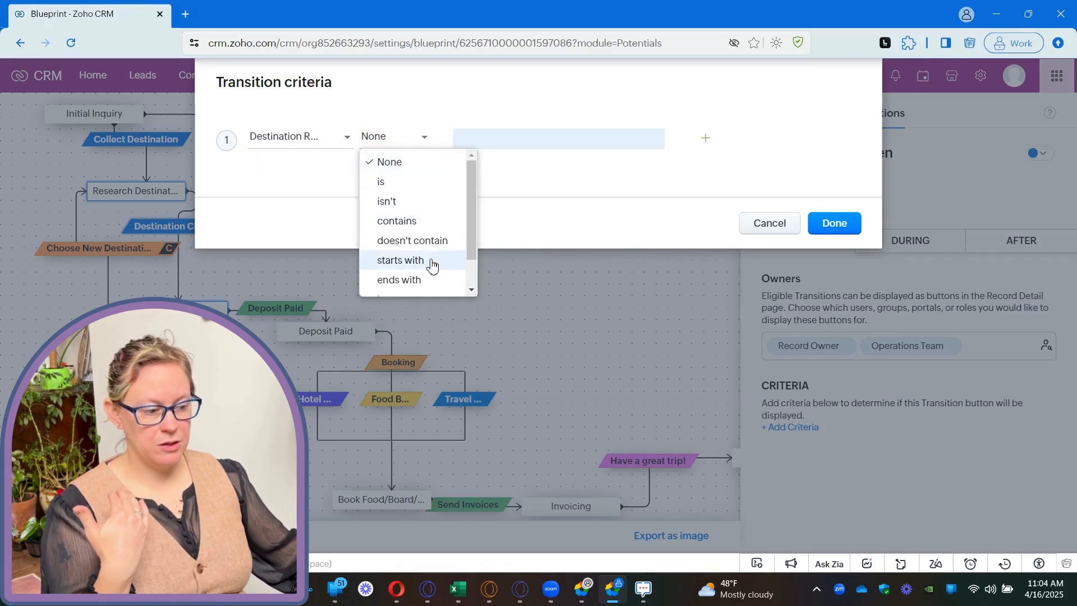
{"action": "left_click", "coordinate": [432, 242]}
{"action": "left_click", "coordinate": [548, 146]}
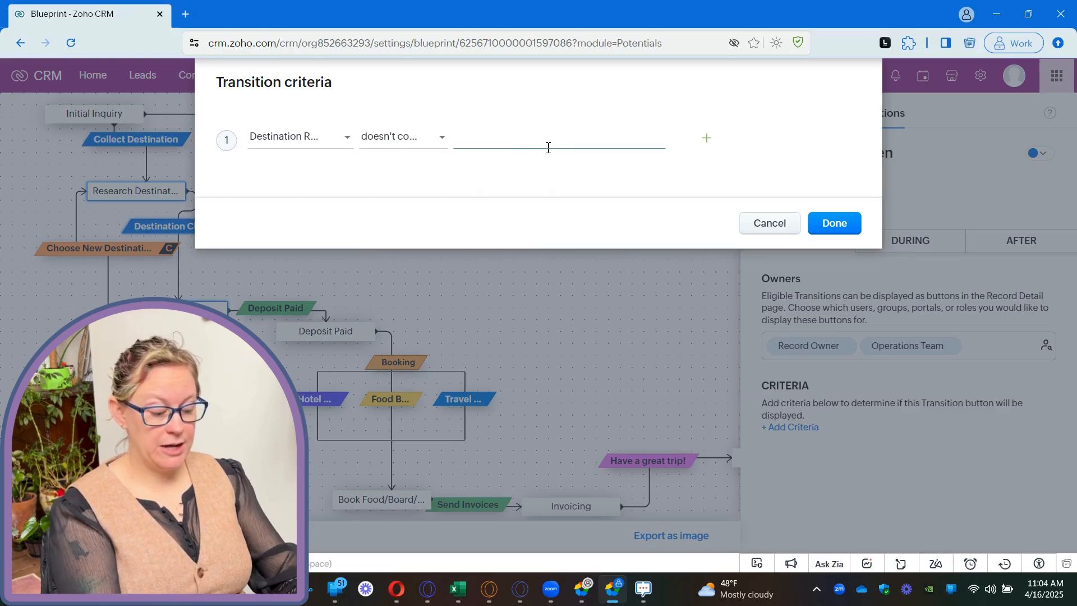
{"action": "type", "text": "international"}
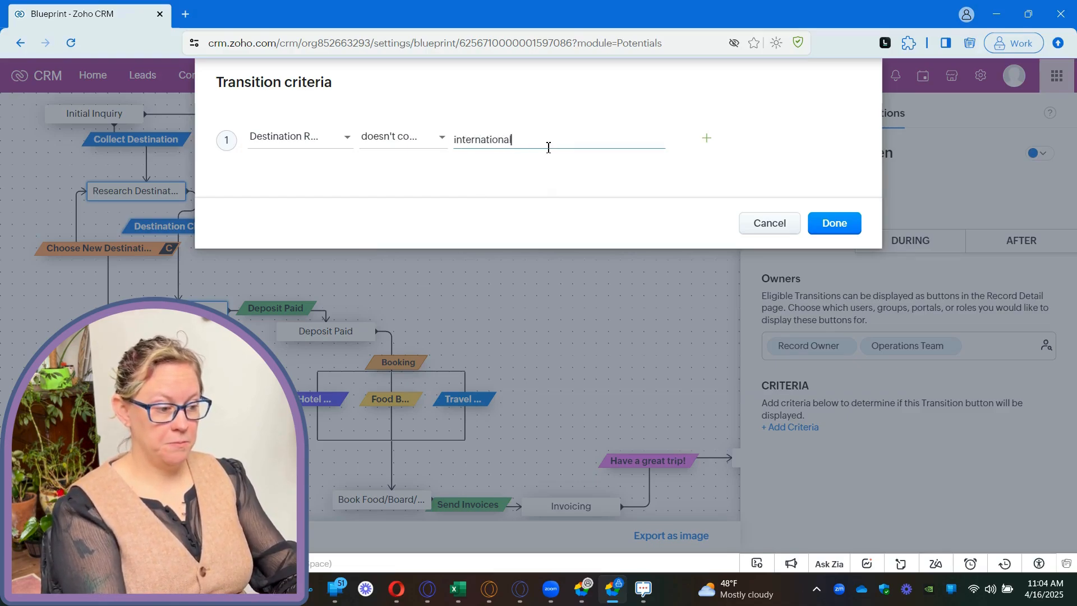
{"action": "left_click", "coordinate": [827, 223]}
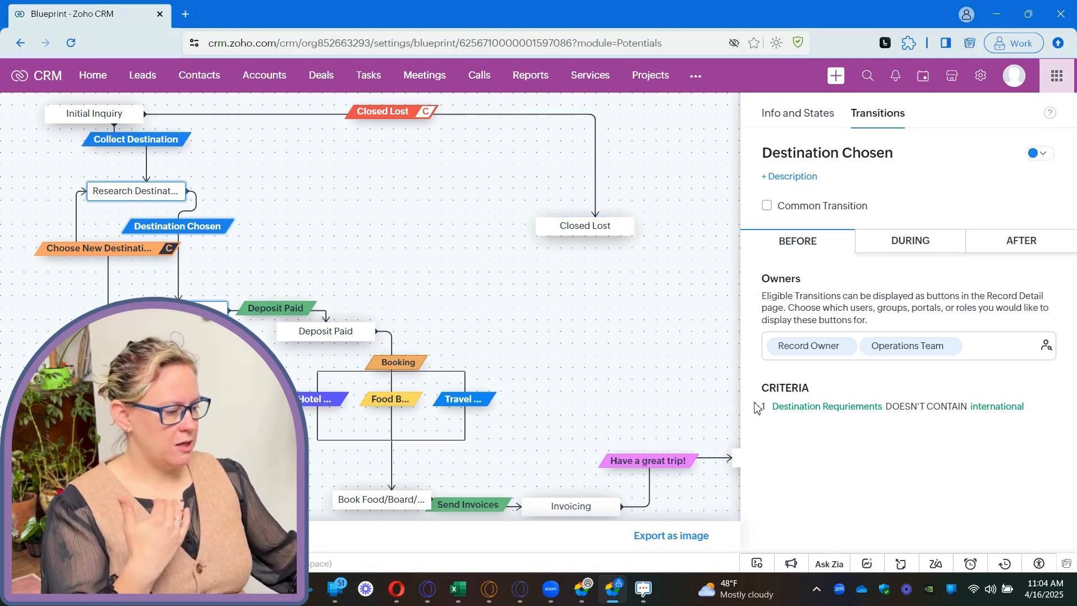
Place the Closed Lost to Competition state on the blueprint canvas and connect the Research Destination state to it.
{"action": "left_click", "coordinate": [661, 317]}
{"action": "left_click_drag", "start_coordinate": [766, 321], "coordinate": [330, 215]}
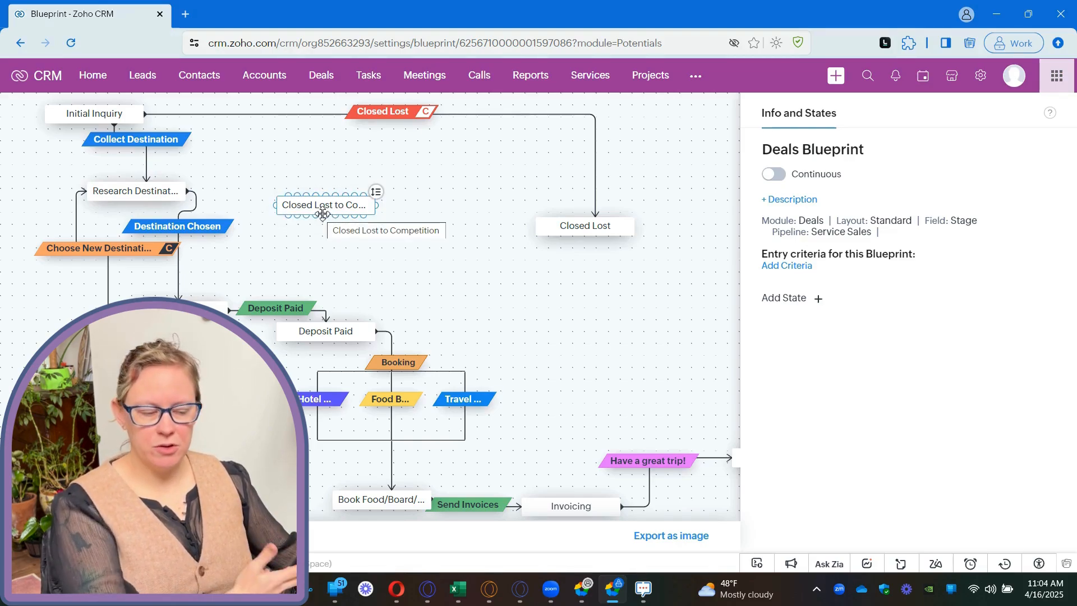
{"action": "left_click_drag", "start_coordinate": [178, 180], "coordinate": [311, 190]}
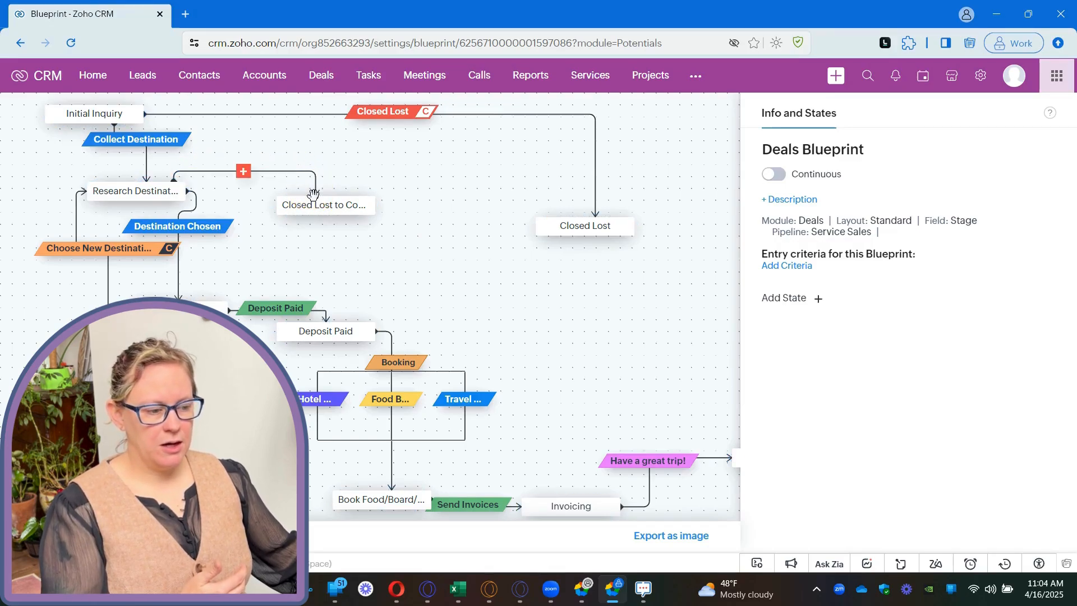
Create a transition named "Destination International" on the connection between Research Destination and Closed Lost to Competition.
{"action": "left_click", "coordinate": [242, 172]}
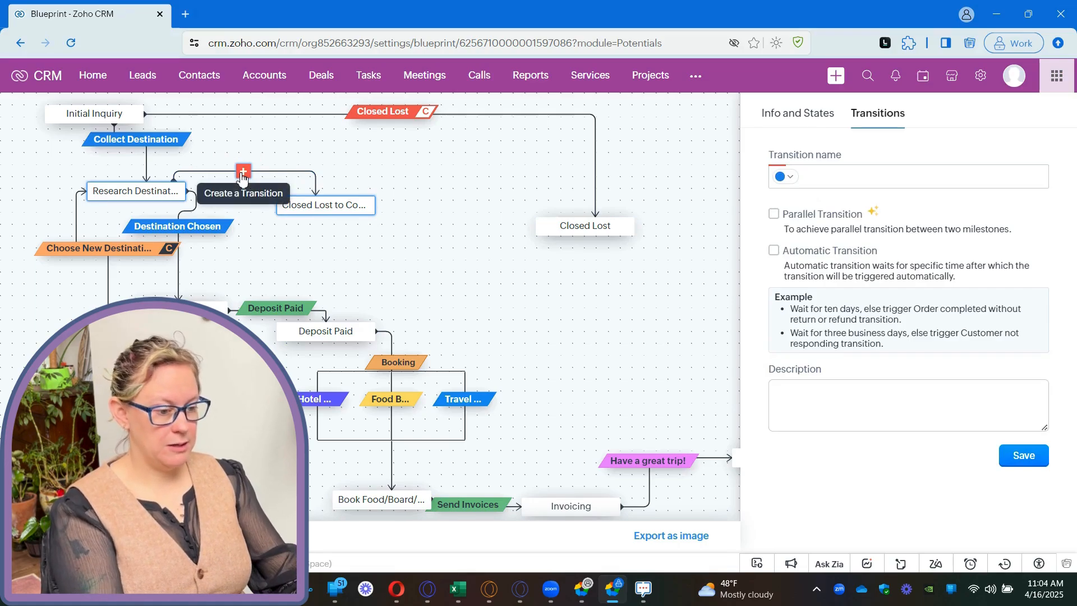
{"action": "type", "text": "Destina"}
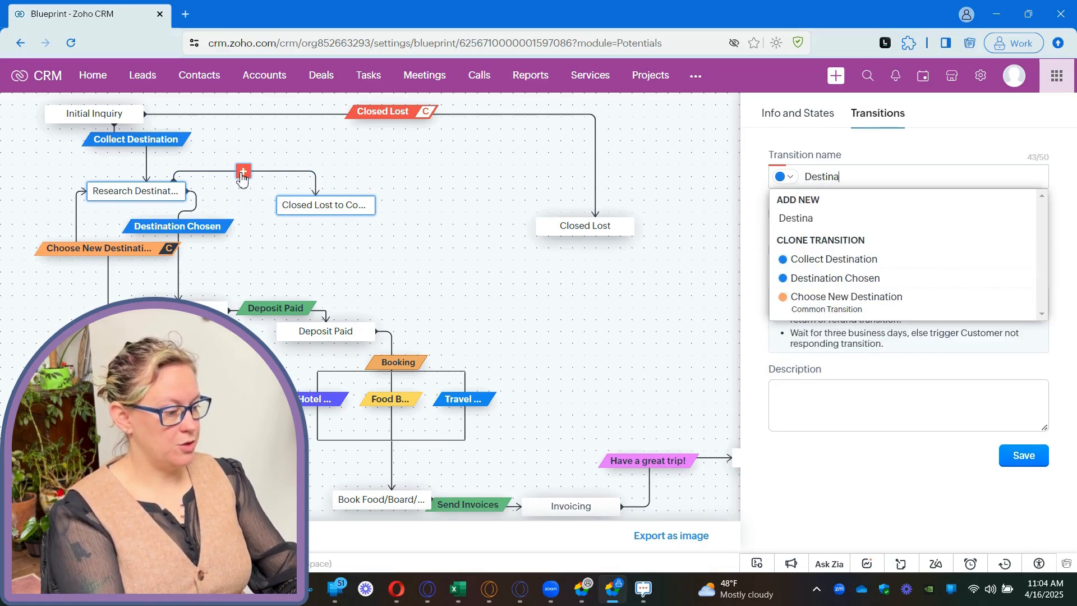
{"action": "type", "text": "tion International"}
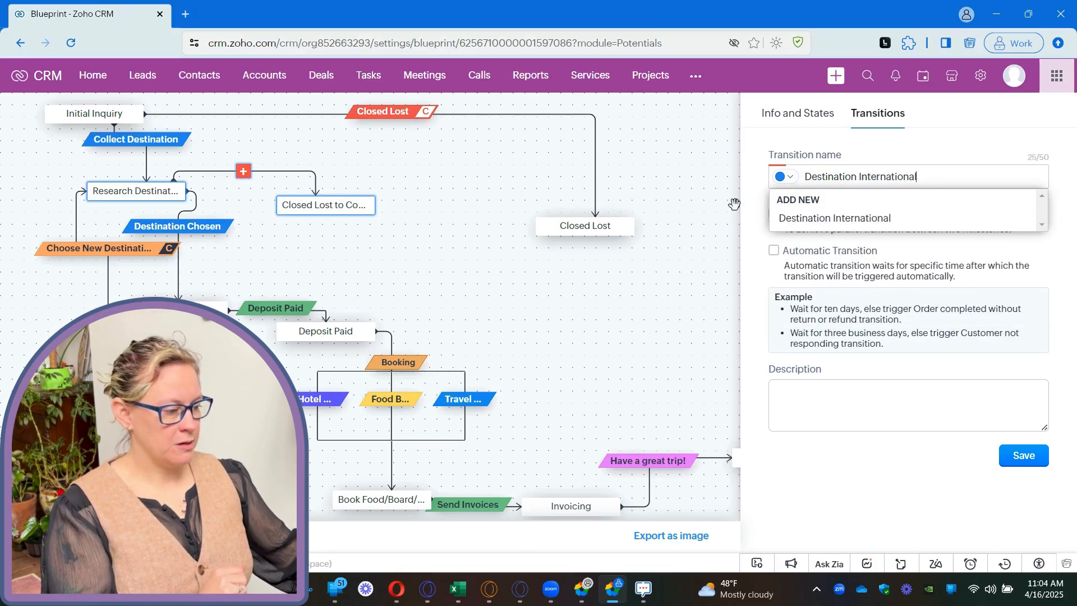
{"action": "left_click", "coordinate": [791, 219]}
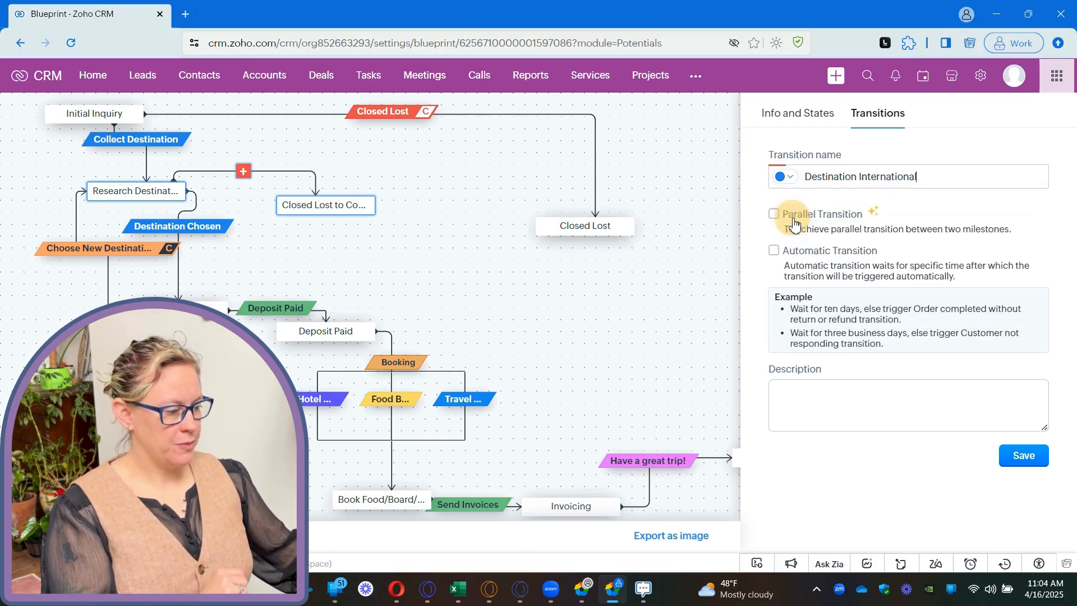
{"action": "left_click", "coordinate": [1023, 456]}
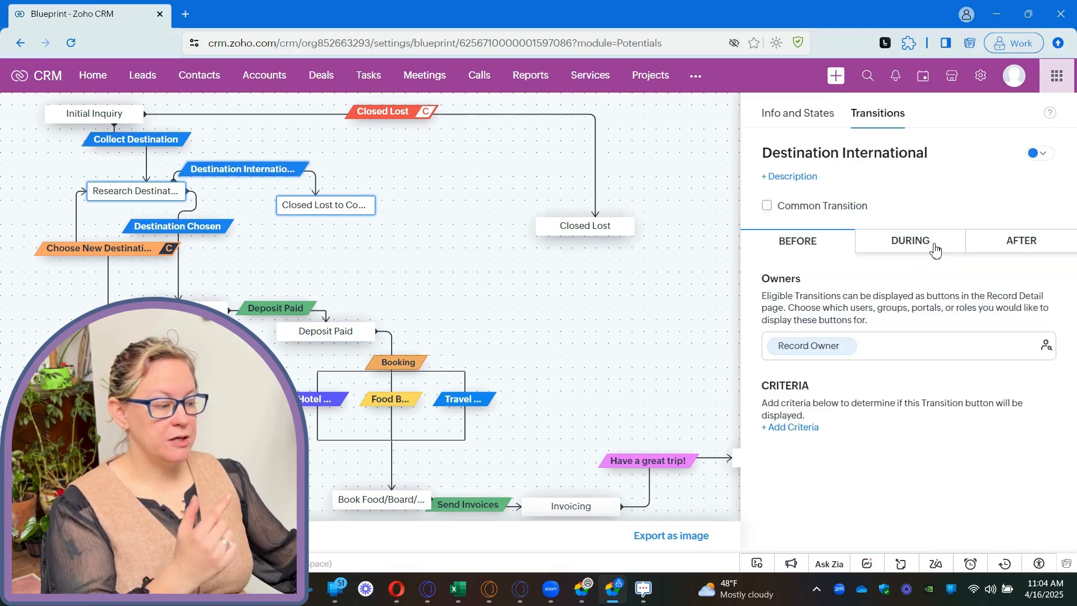
Add a criterion to the Destination International transition requiring that Destination Requriements contains "international".
{"action": "left_click", "coordinate": [809, 429]}
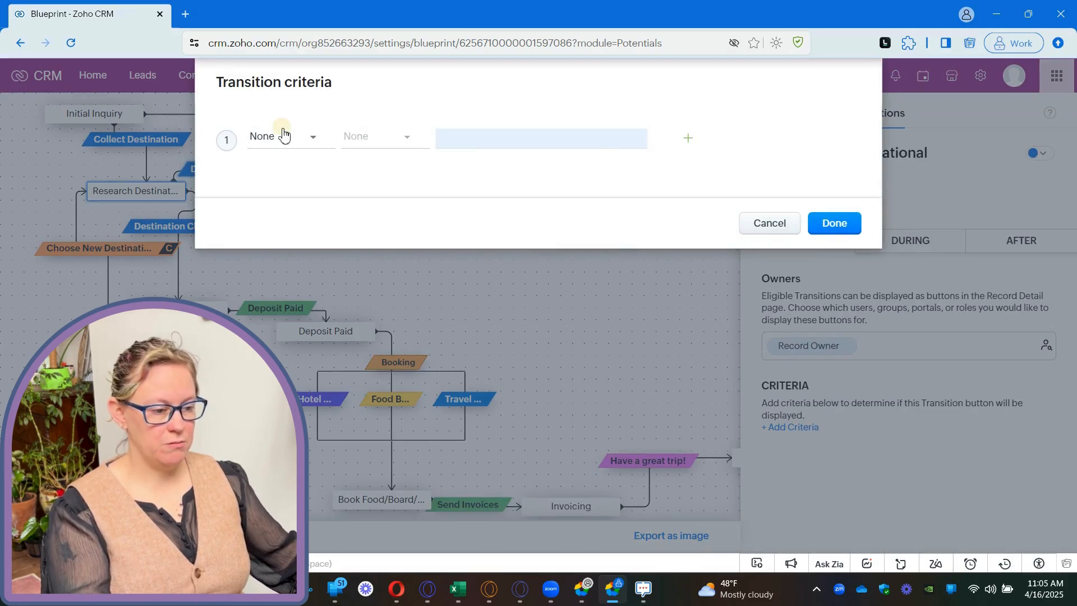
{"action": "left_click", "coordinate": [284, 136]}
{"action": "type", "text": "des"}
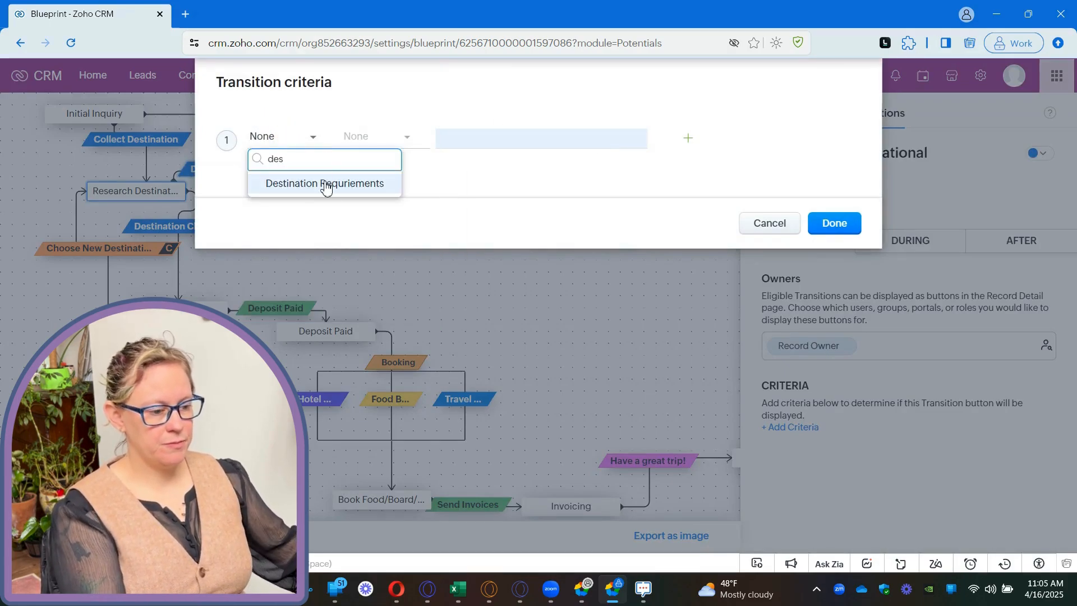
{"action": "left_click", "coordinate": [324, 184]}
{"action": "left_click", "coordinate": [392, 143]}
{"action": "left_click", "coordinate": [426, 221]}
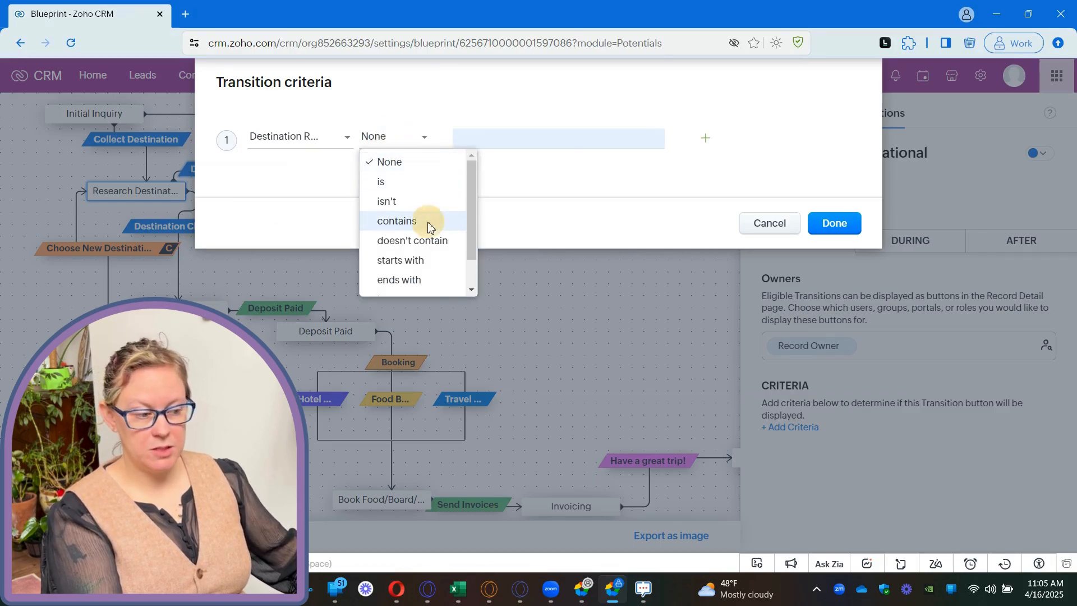
{"action": "left_click", "coordinate": [541, 143]}
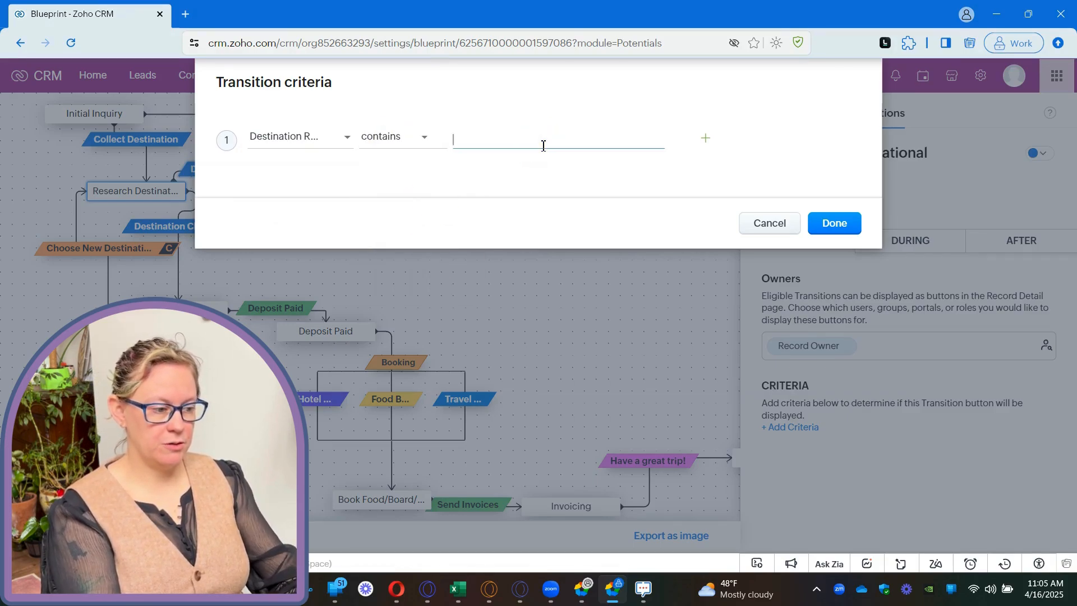
{"action": "type", "text": "international"}
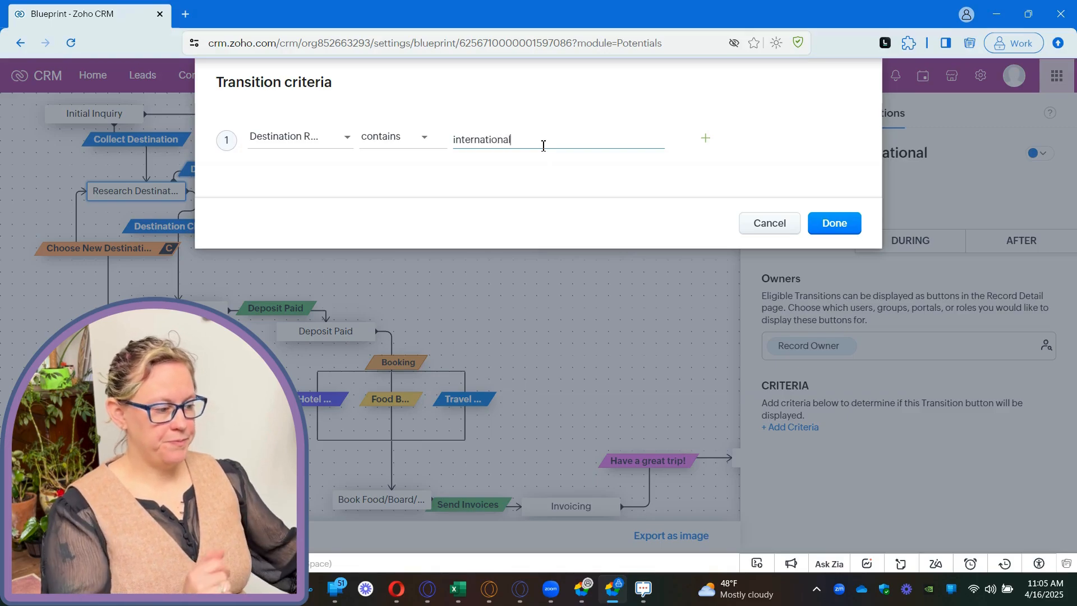
{"action": "left_click", "coordinate": [833, 224]}
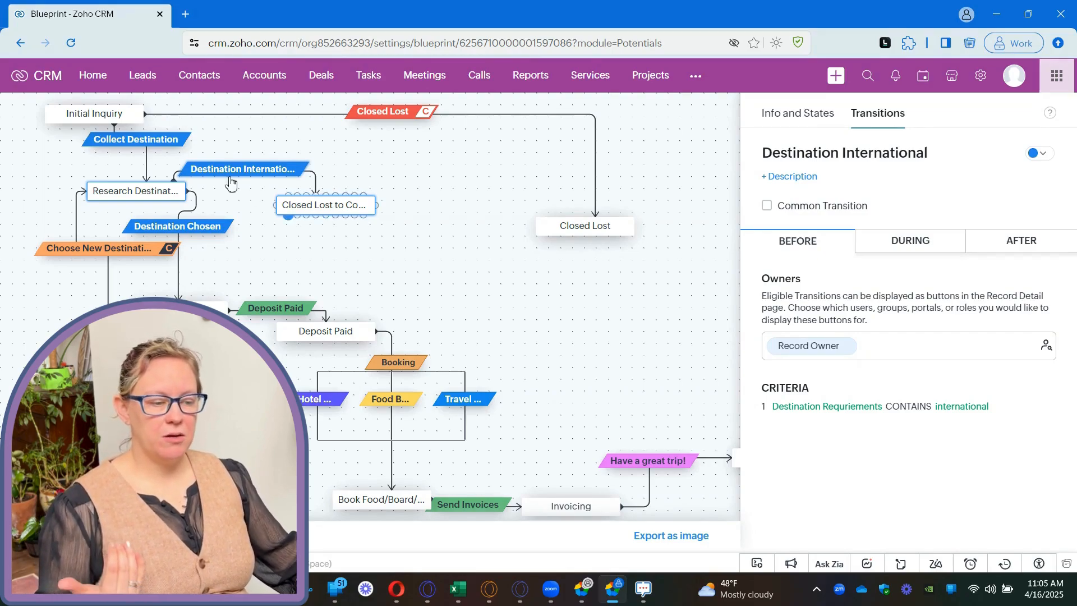
Move the Closed Lost to Competition state slightly farther away from Research Destination on the canvas.
{"action": "left_click_drag", "start_coordinate": [293, 200], "coordinate": [351, 211]}
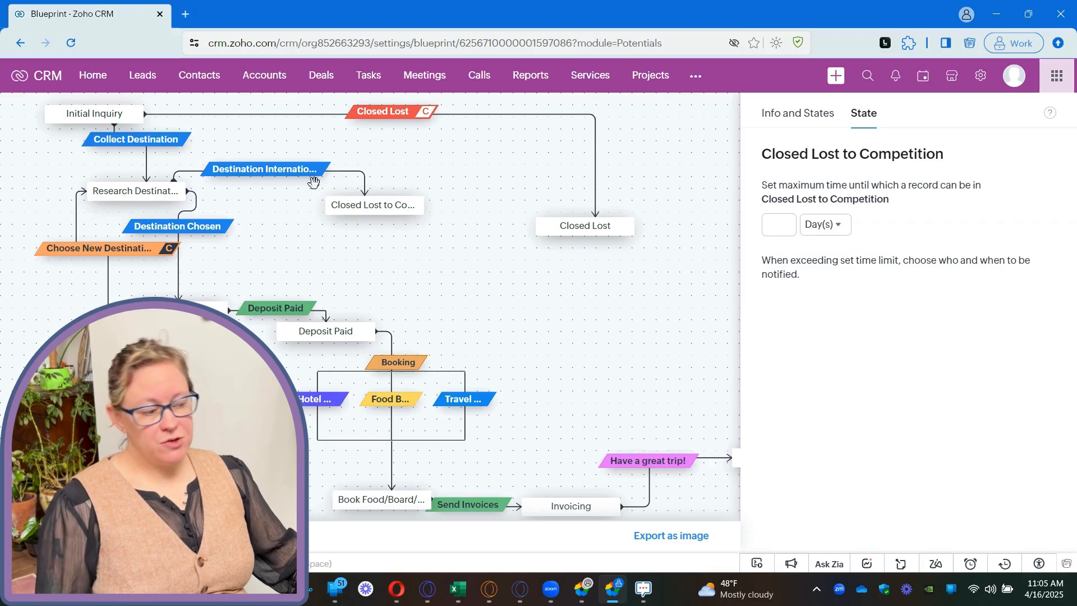
{"action": "mouse_move", "coordinate": [320, 209]}
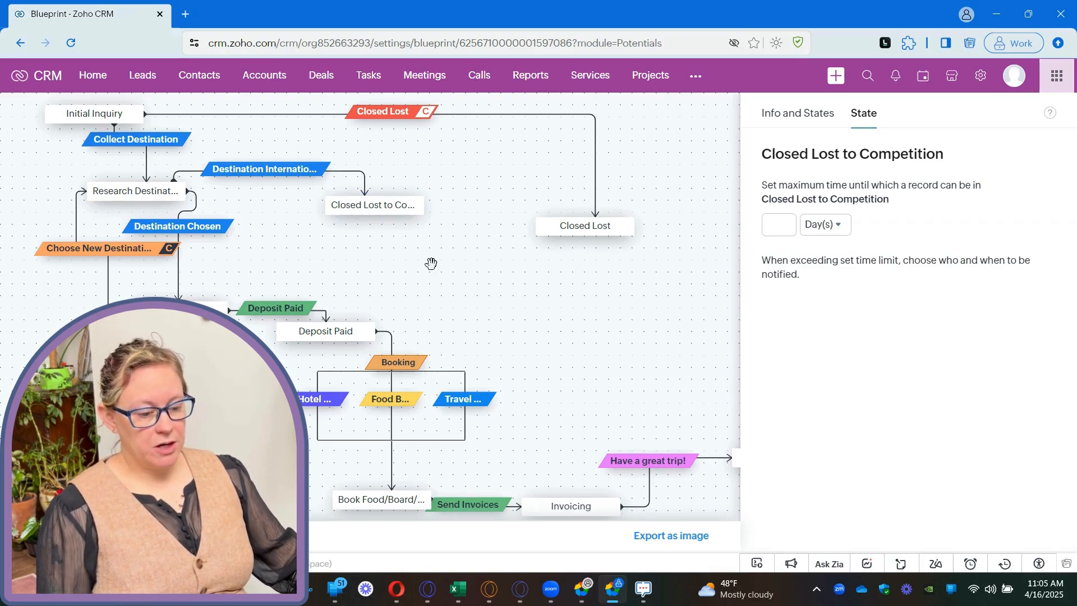